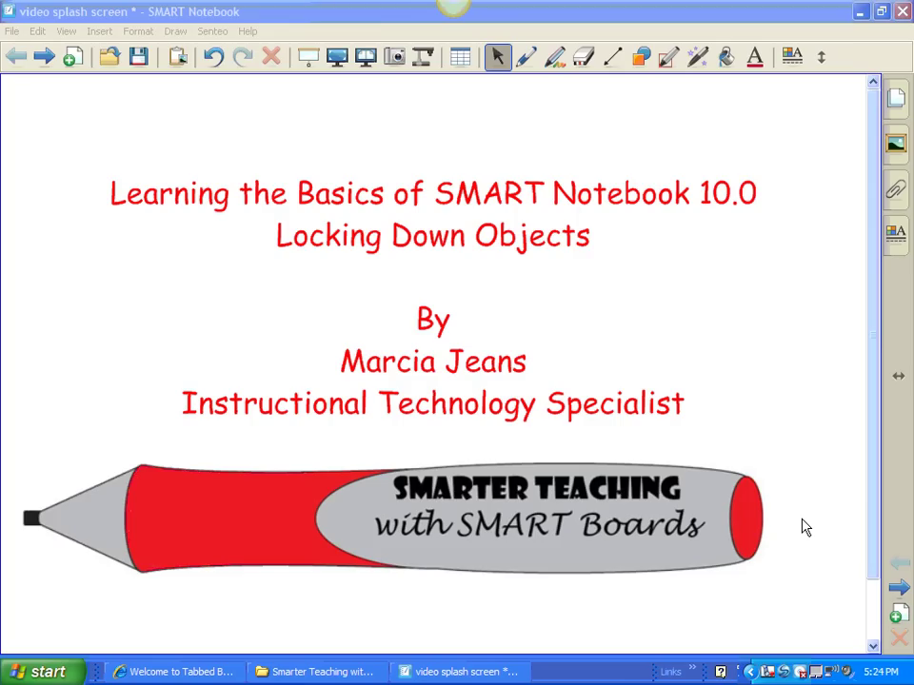
On the Short A / Long A chart page, nudge mad, the vertical divider and the Short A heading.
click(45, 61)
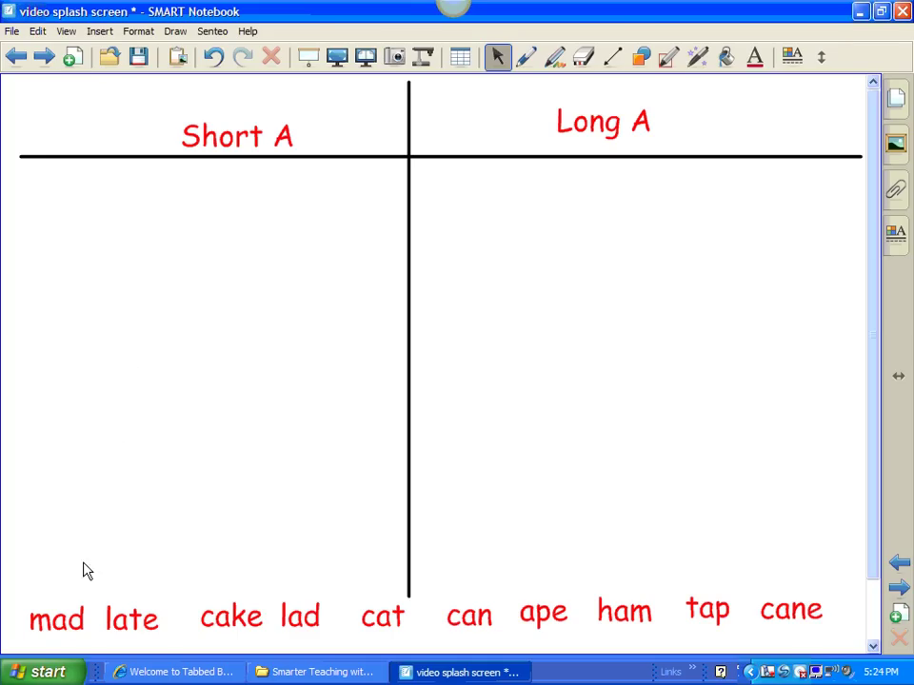
mouse_move(69, 614)
mouse_down()
mouse_move(171, 520)
mouse_move(234, 353)
mouse_move(257, 219)
mouse_move(71, 612)
mouse_up()
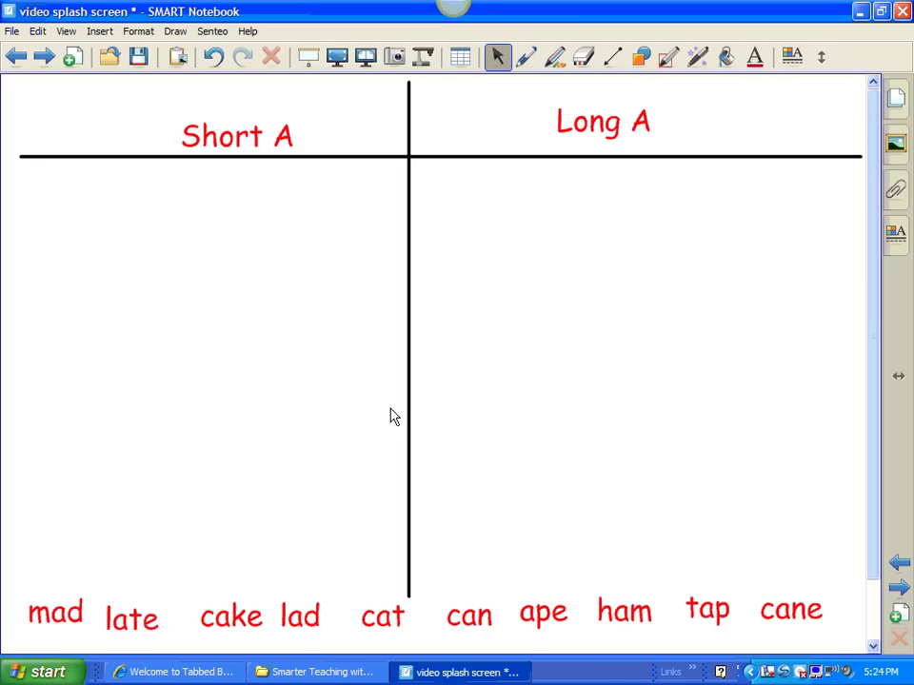
mouse_move(410, 400)
mouse_down()
mouse_move(484, 398)
mouse_move(421, 398)
mouse_up()
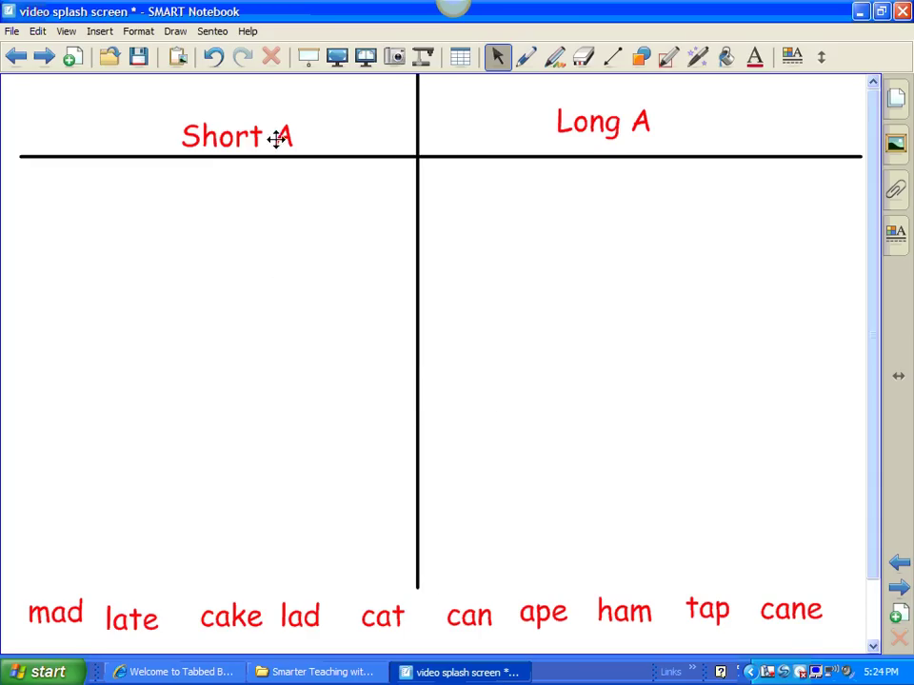
mouse_move(277, 133)
mouse_down()
mouse_move(281, 121)
mouse_move(280, 139)
mouse_move(270, 127)
mouse_up()
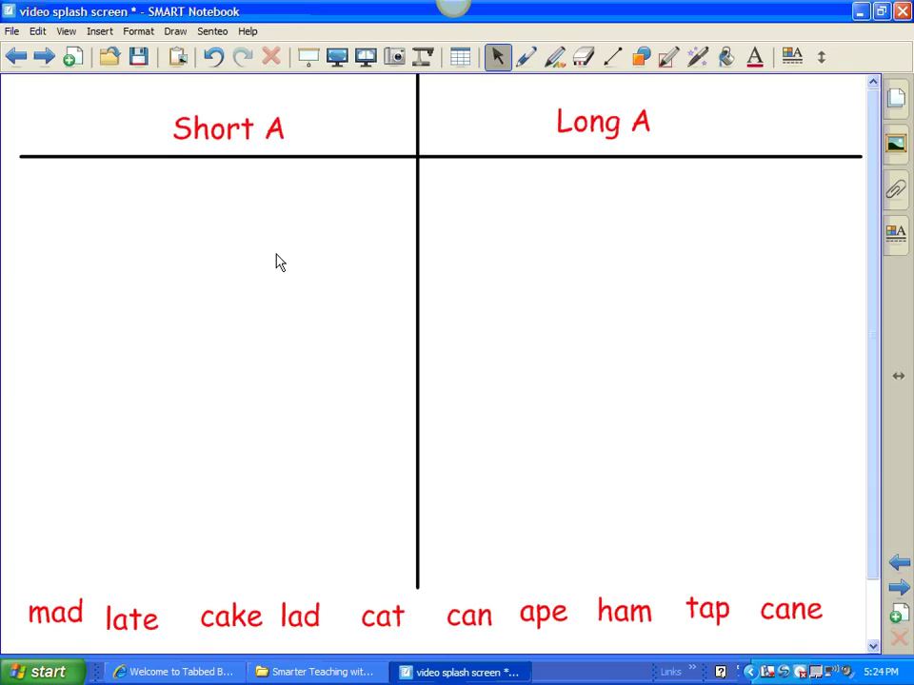
Apply Locking > Lock In Place to the Short A heading from its menu.
click(278, 121)
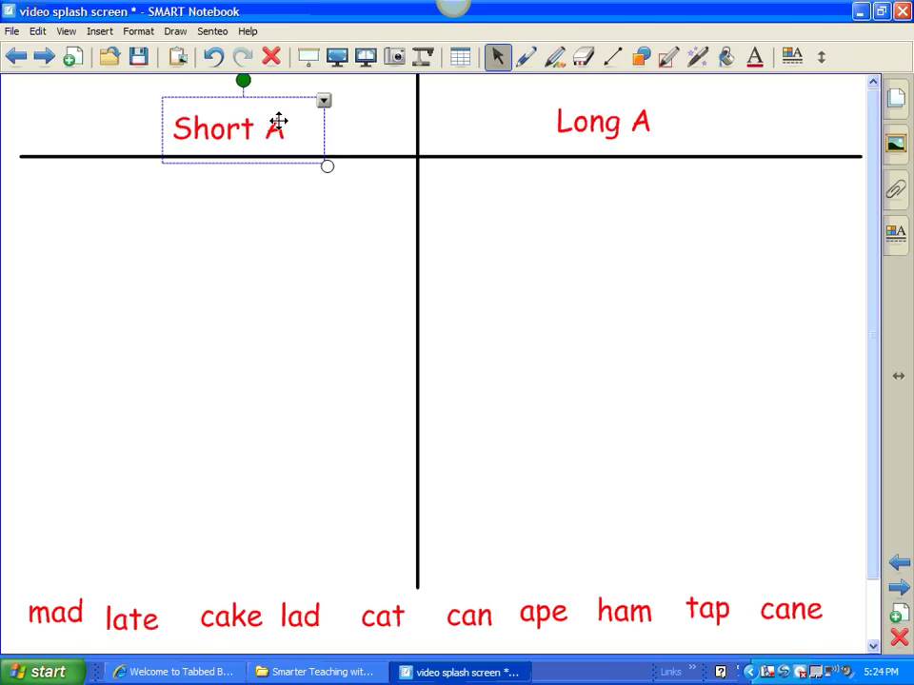
click(324, 101)
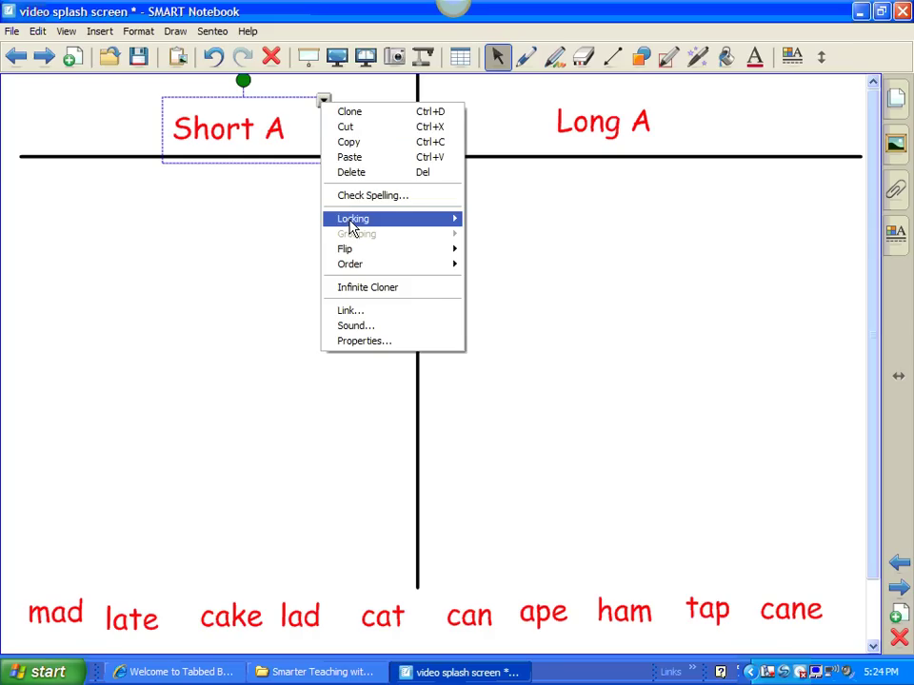
mouse_move(355, 227)
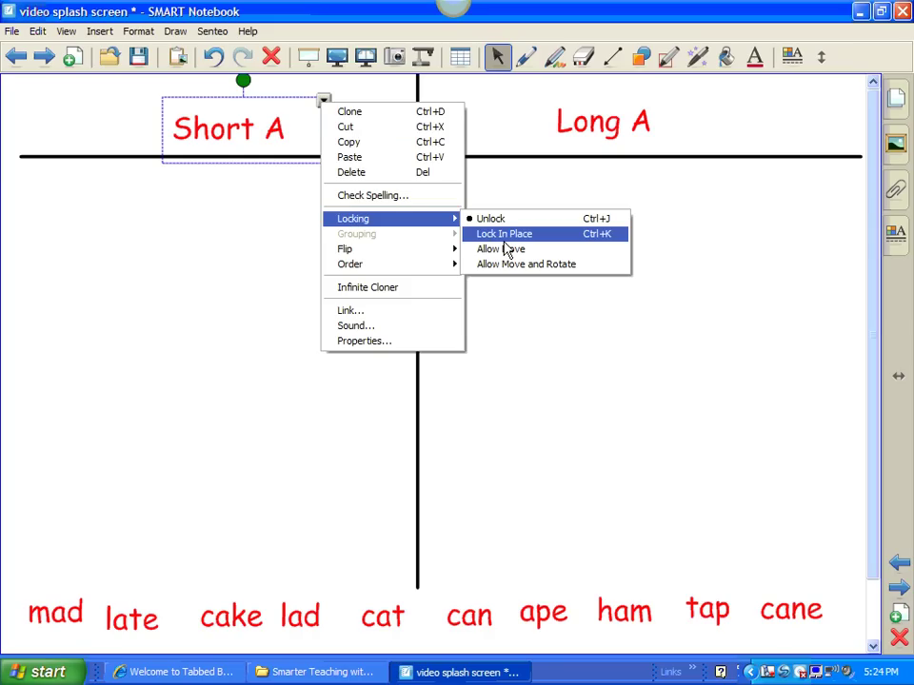
click(606, 244)
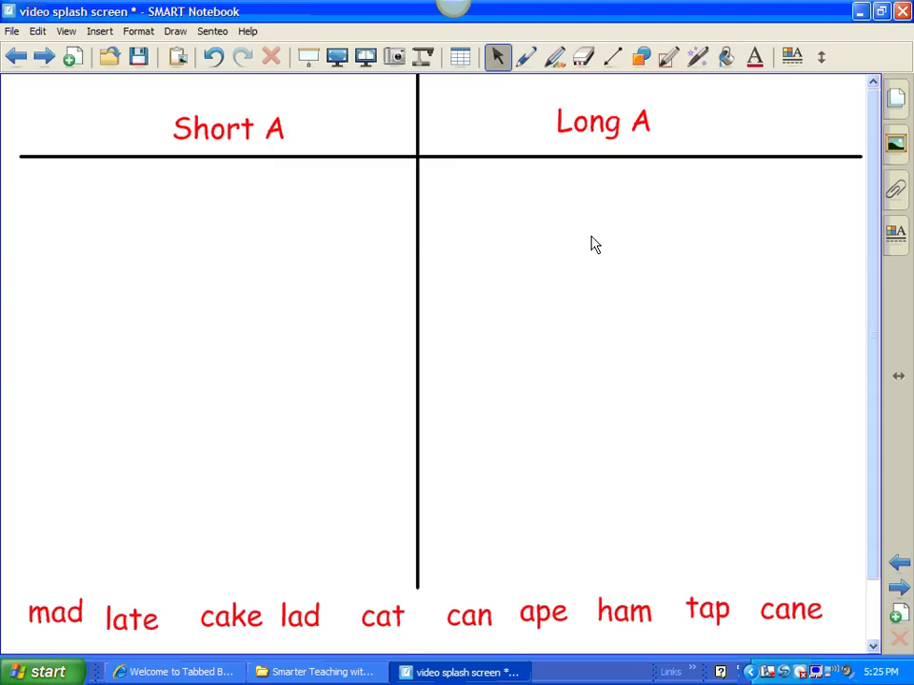
Confirm the Short A heading won't drag, then unlock it from its lock icon.
click(272, 129)
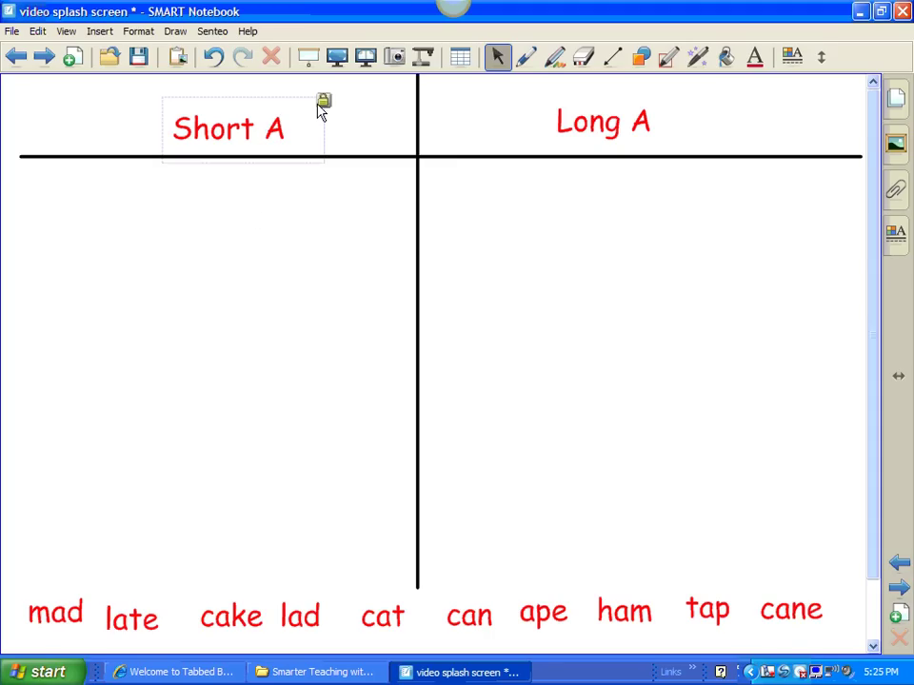
mouse_move(270, 134)
mouse_down()
mouse_move(292, 217)
mouse_move(259, 127)
mouse_move(278, 154)
mouse_up()
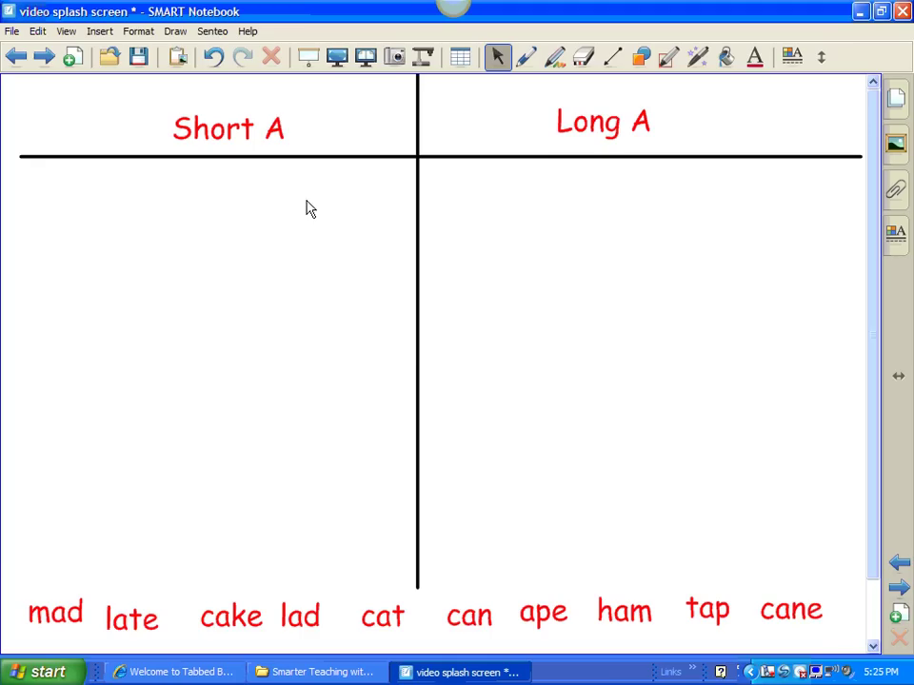
click(280, 131)
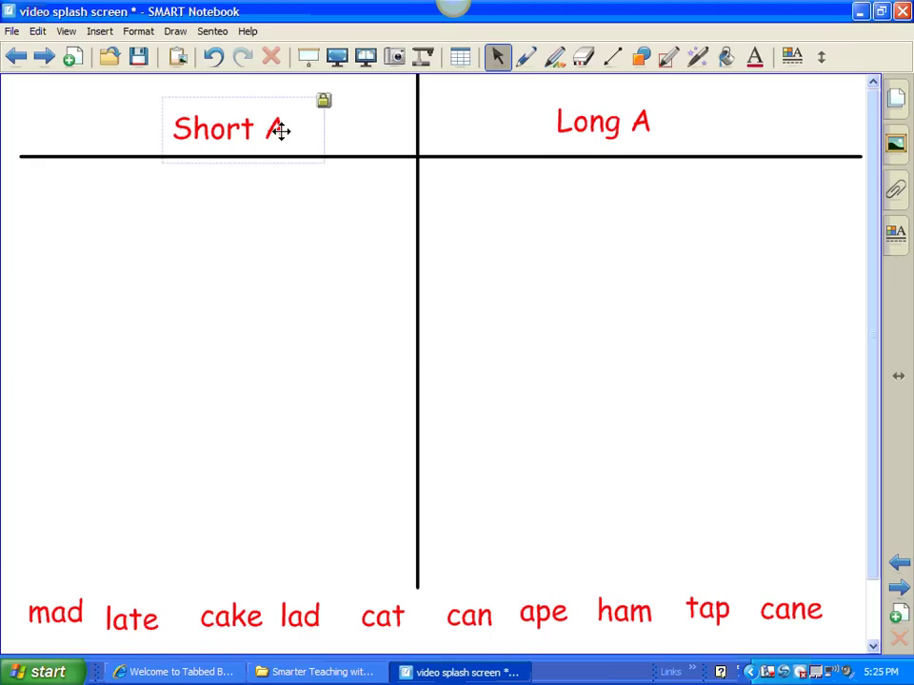
click(325, 103)
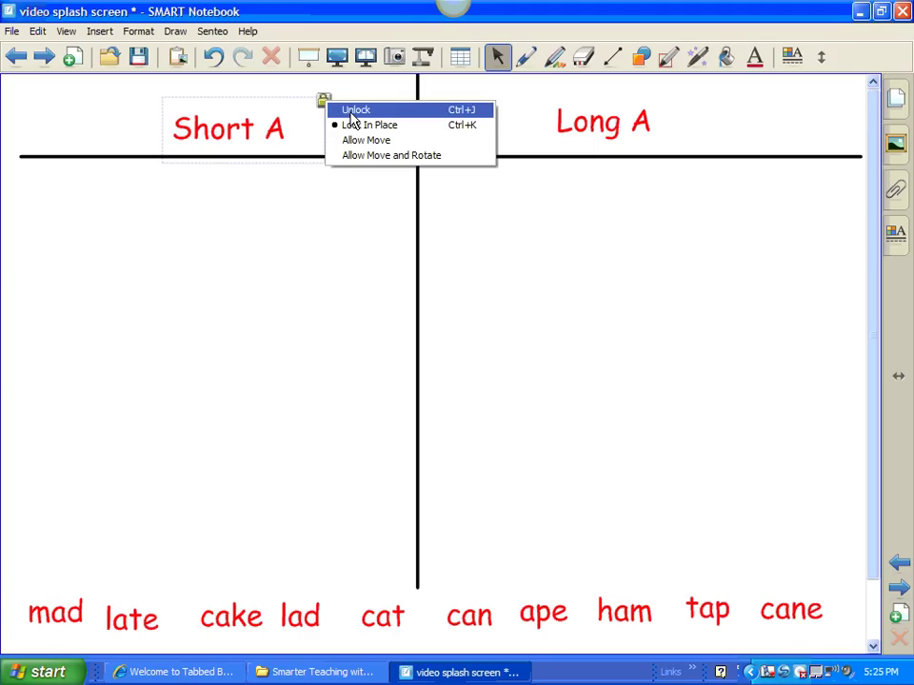
click(355, 112)
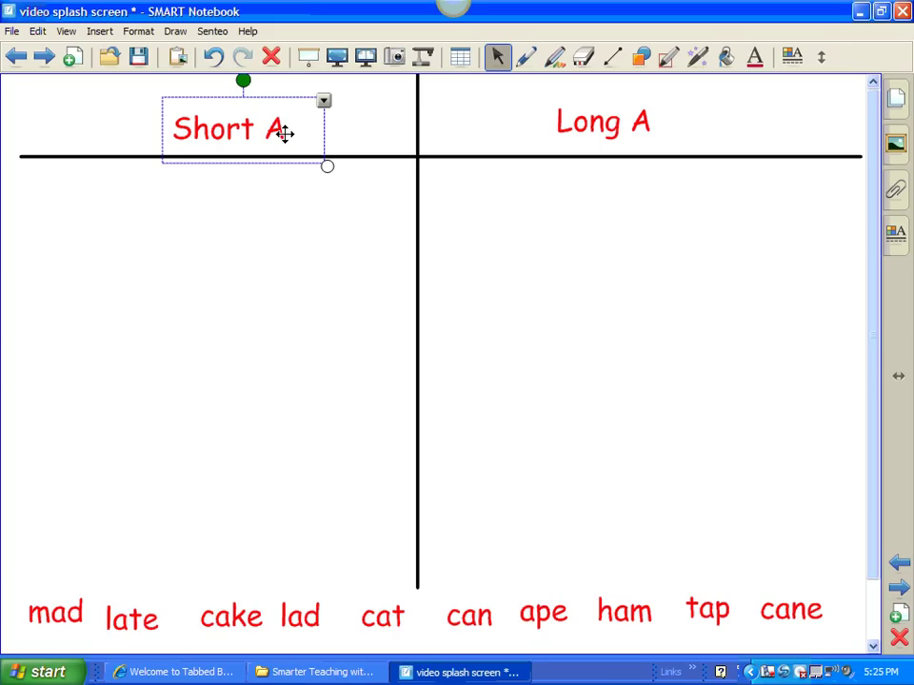
key(Escape)
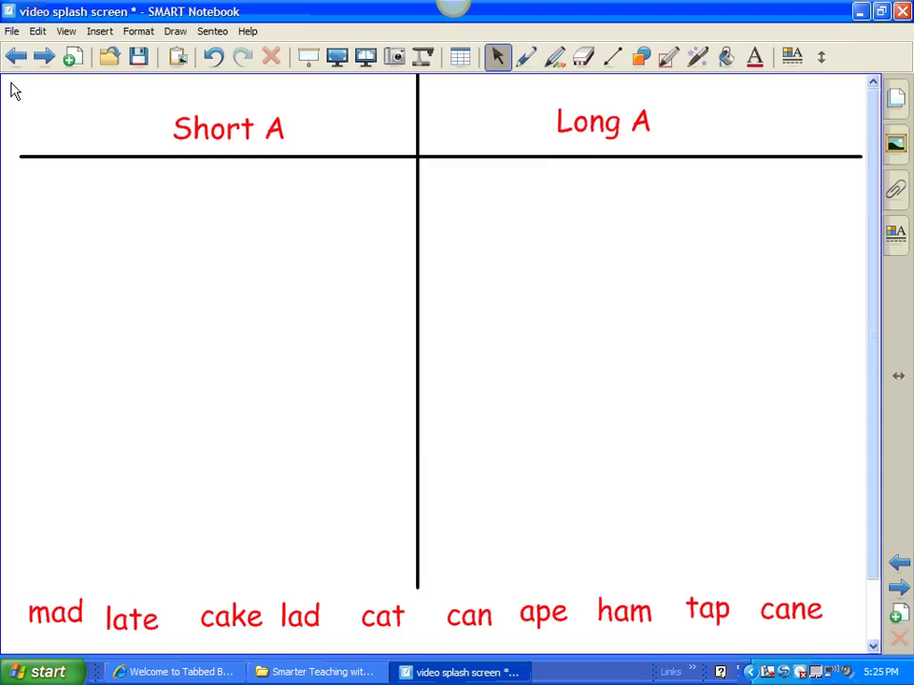
Lock the Long A heading and both chart lines in place, then verify each line's lock.
drag(10, 81, 854, 550)
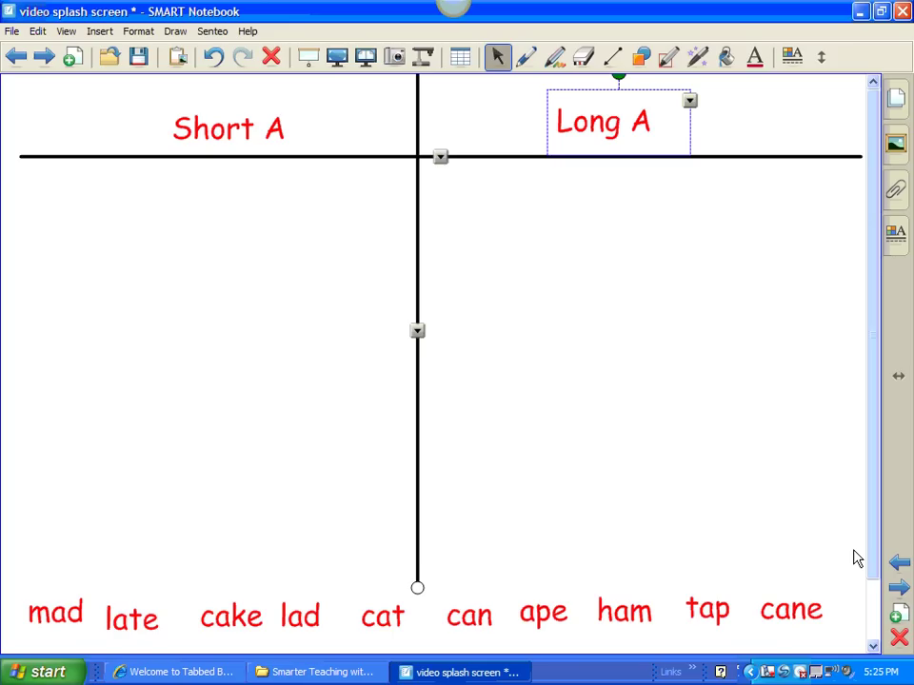
click(854, 560)
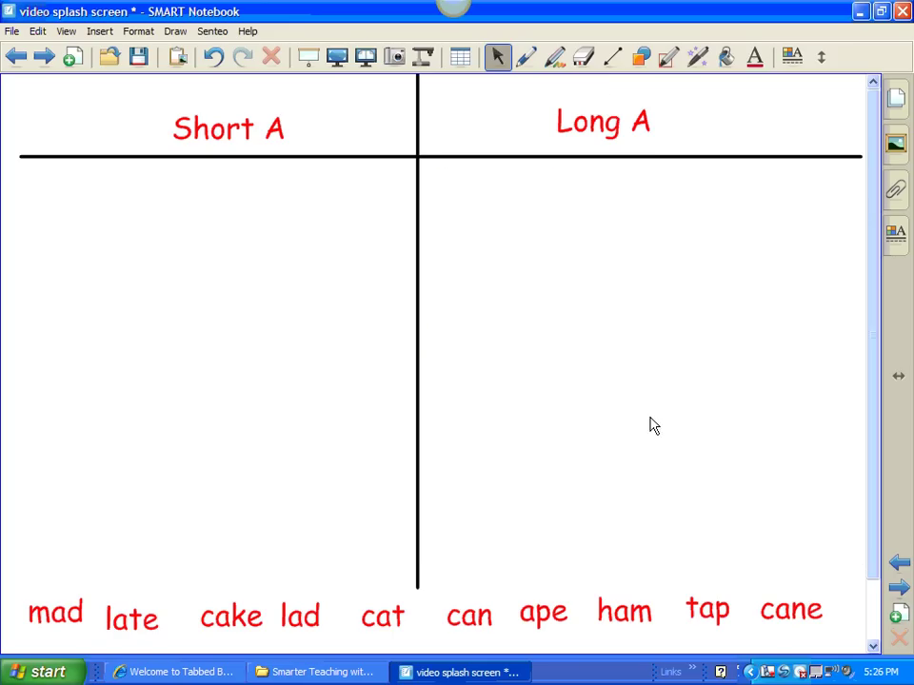
click(417, 190)
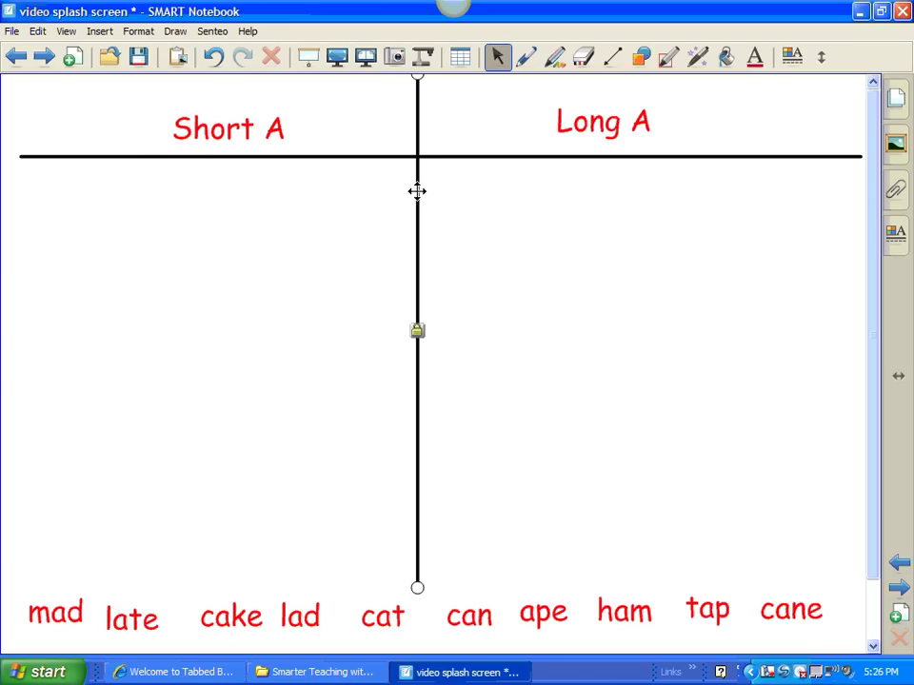
click(138, 158)
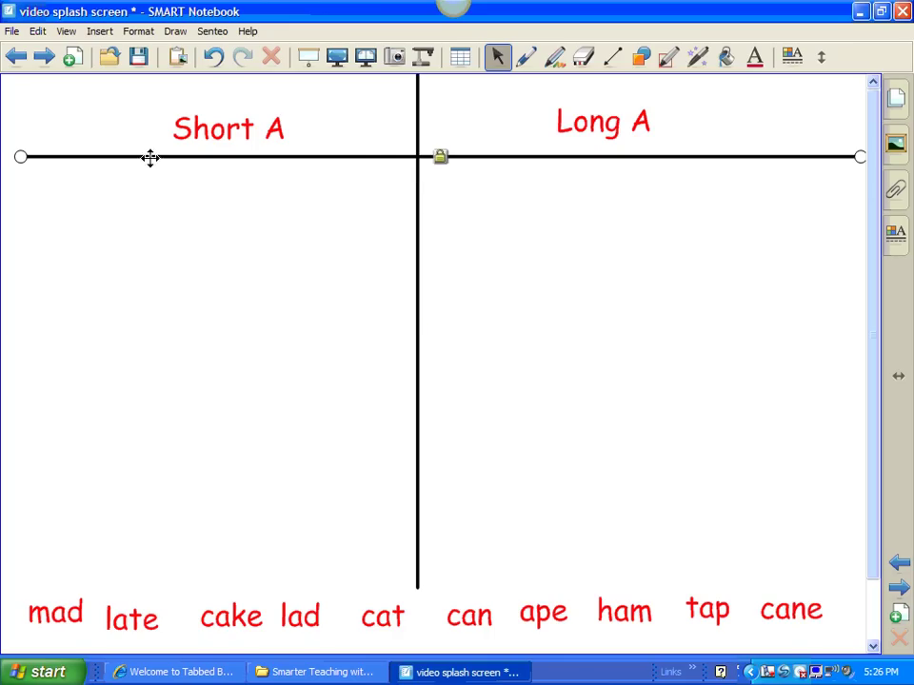
click(441, 156)
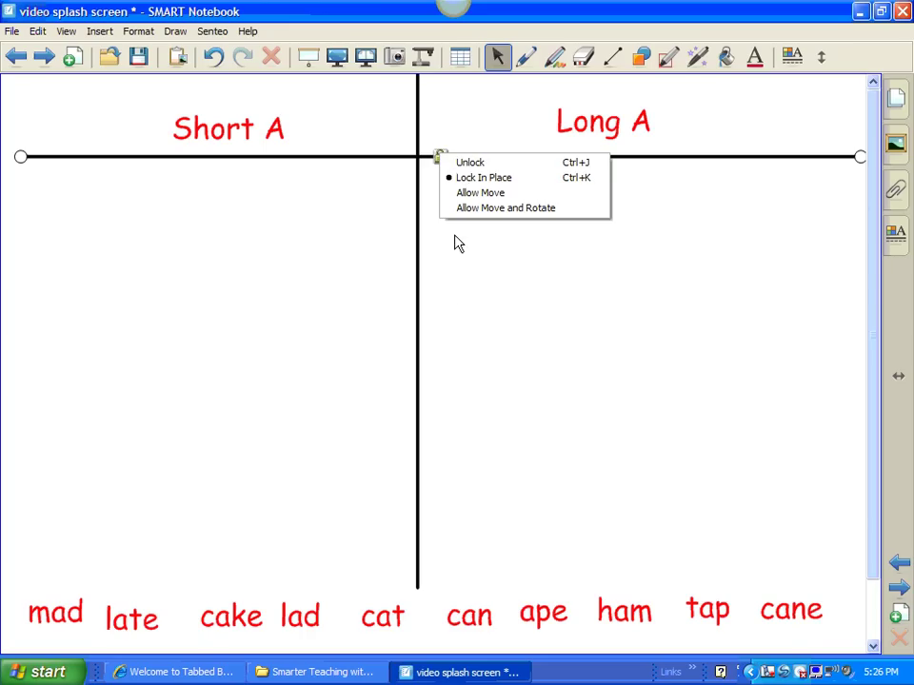
click(461, 308)
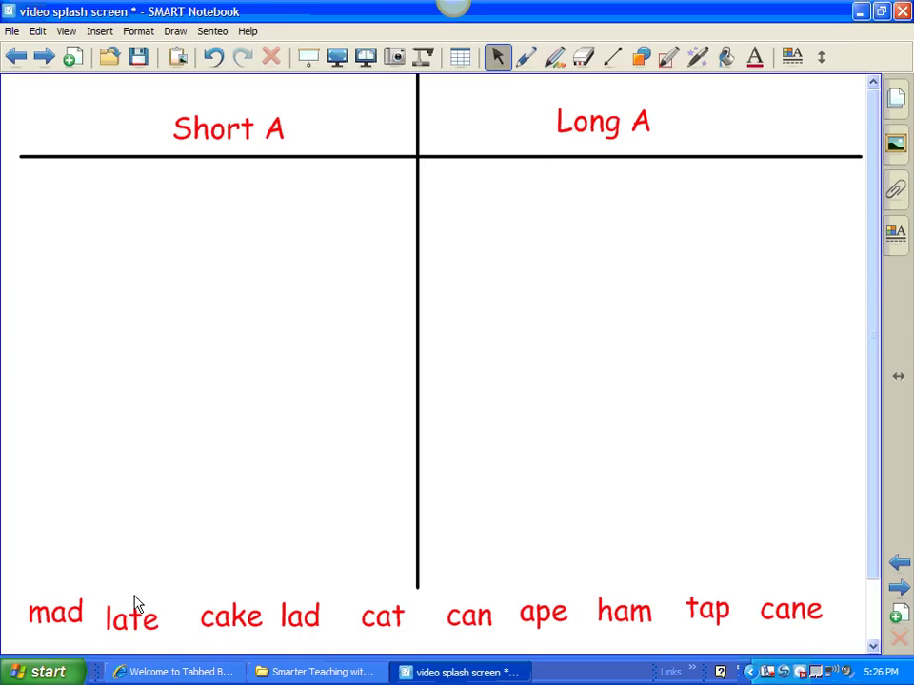
Drag mad into the Short A column, try editing its text, then return it beside late.
click(70, 617)
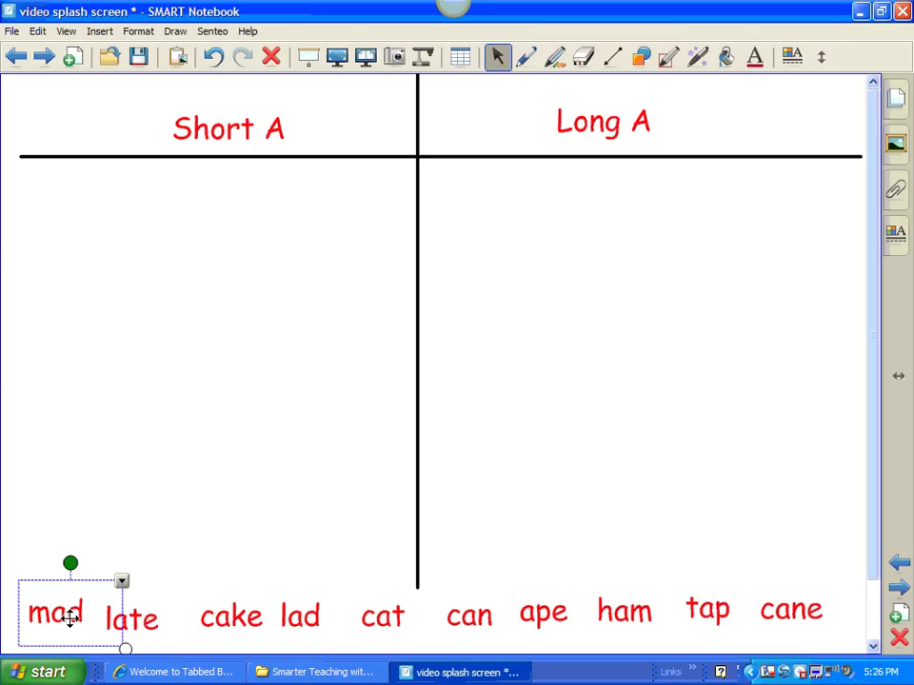
drag(77, 597, 217, 323)
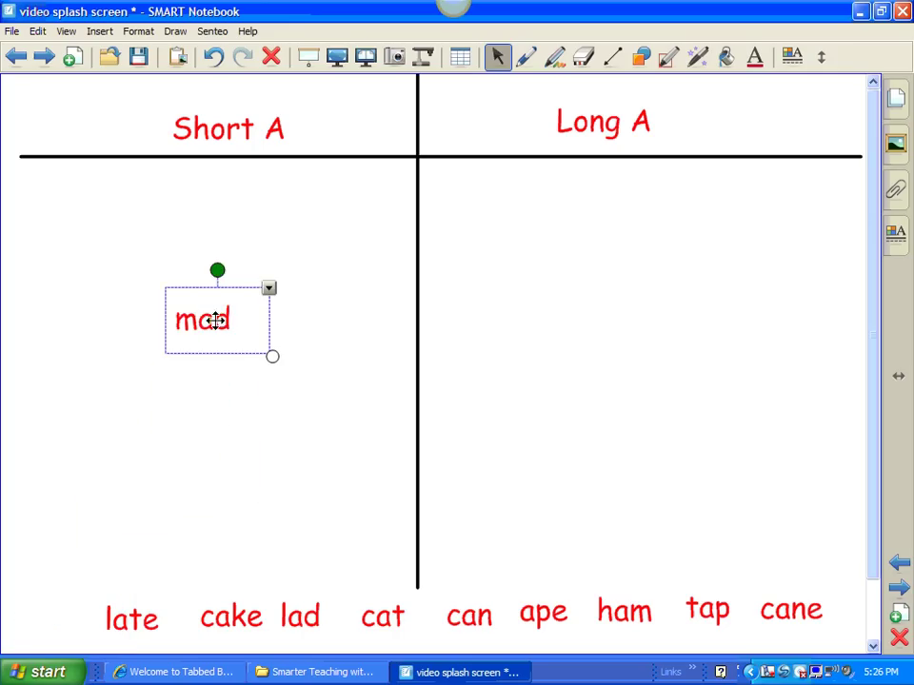
double_click(217, 324)
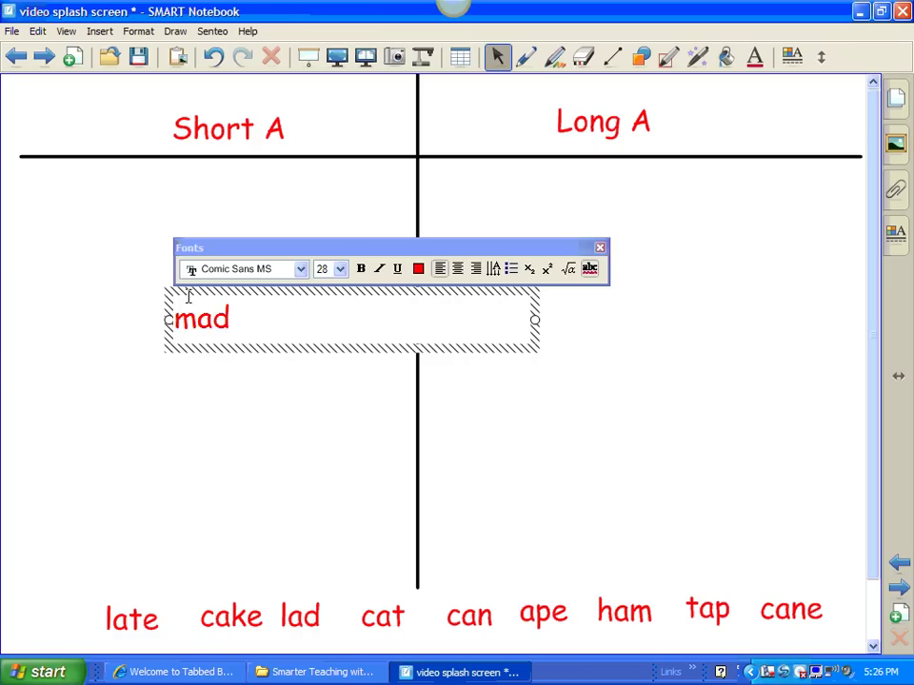
click(143, 303)
double_click(232, 321)
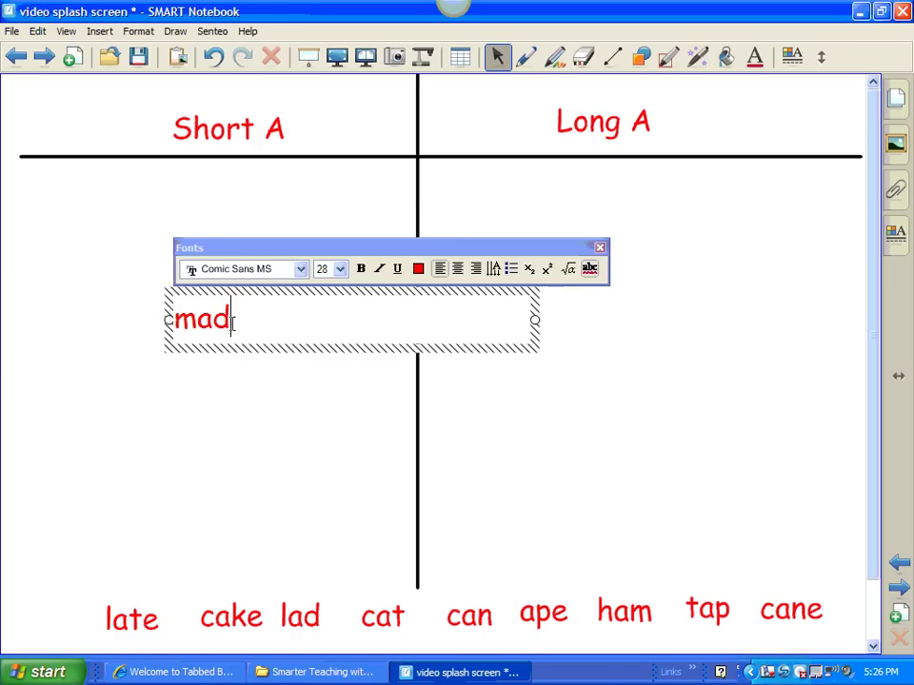
click(218, 425)
drag(203, 318, 57, 622)
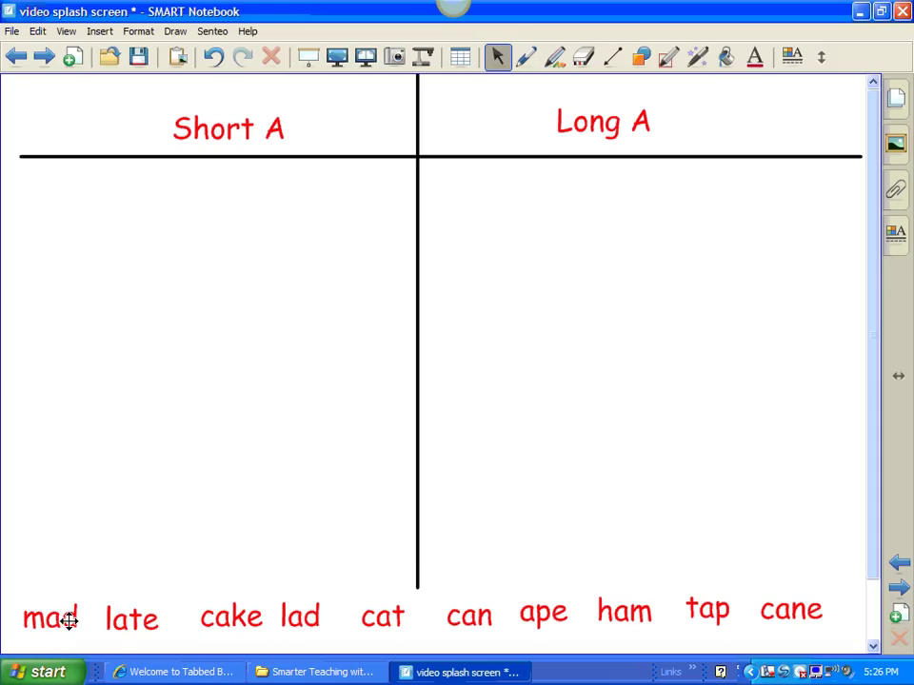
Set the word card mad's locking to Allow Move.
click(70, 618)
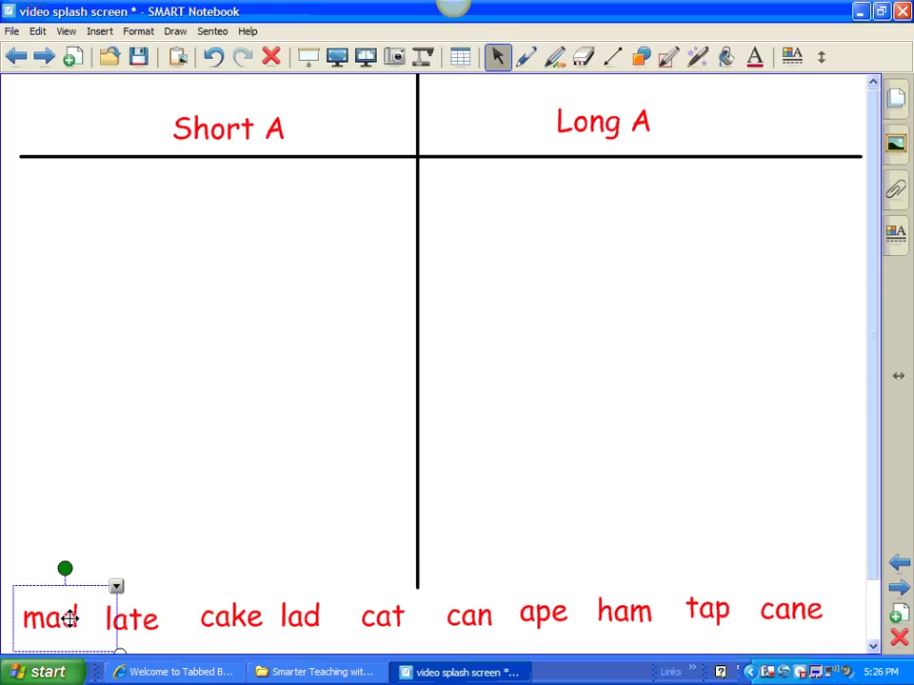
click(116, 588)
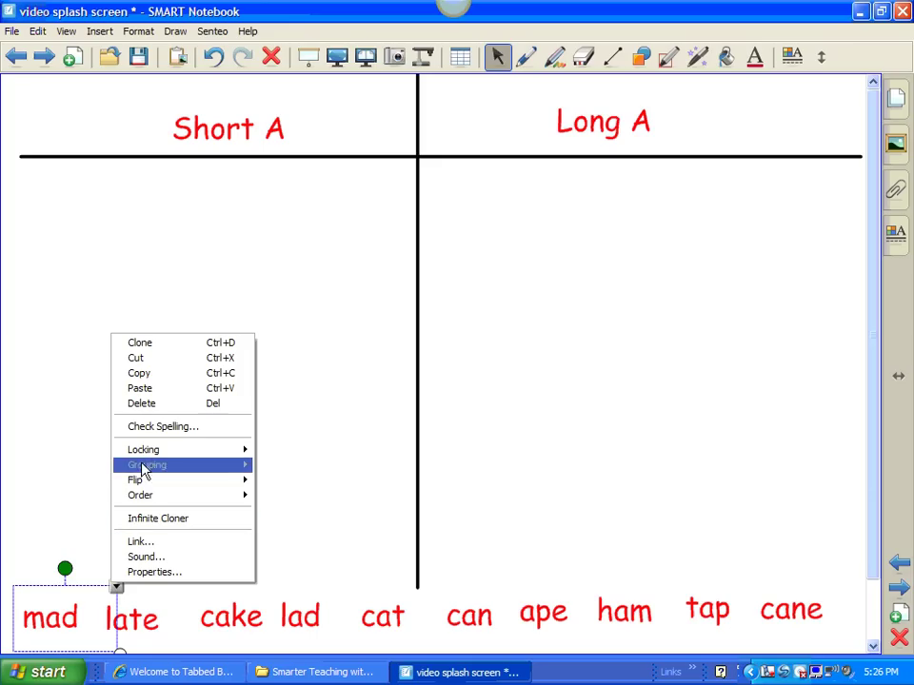
click(152, 450)
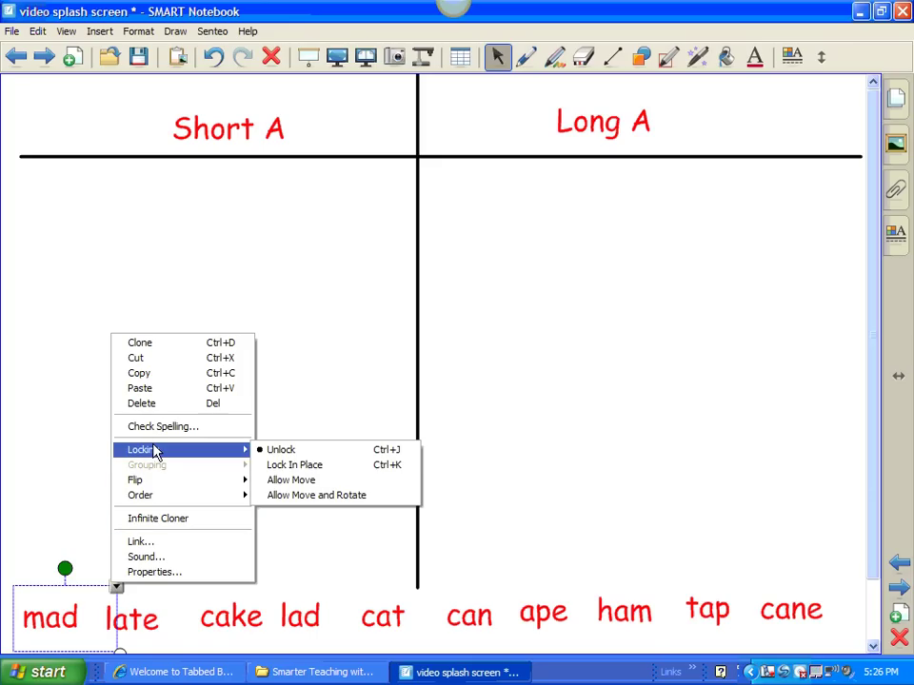
click(301, 482)
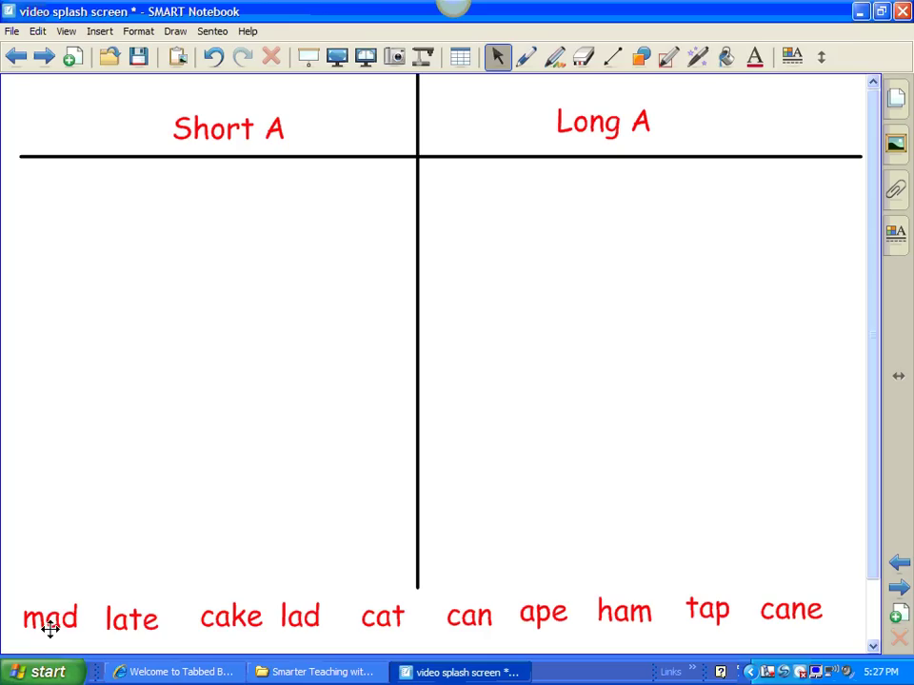
Test mad by moving it into Short A, unlock it, and return it bottom-left.
drag(50, 626, 199, 339)
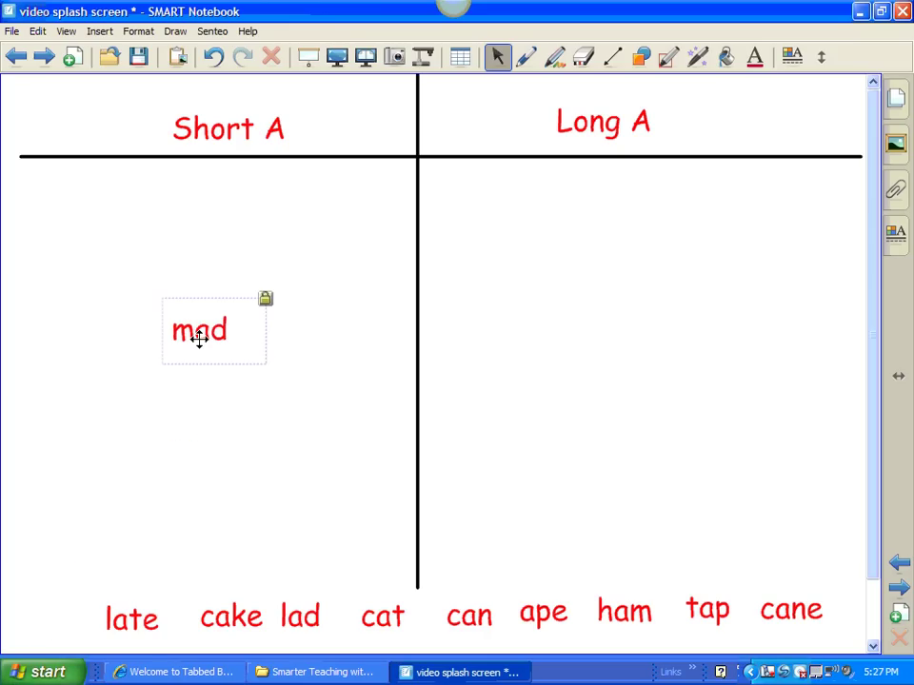
click(266, 300)
click(276, 305)
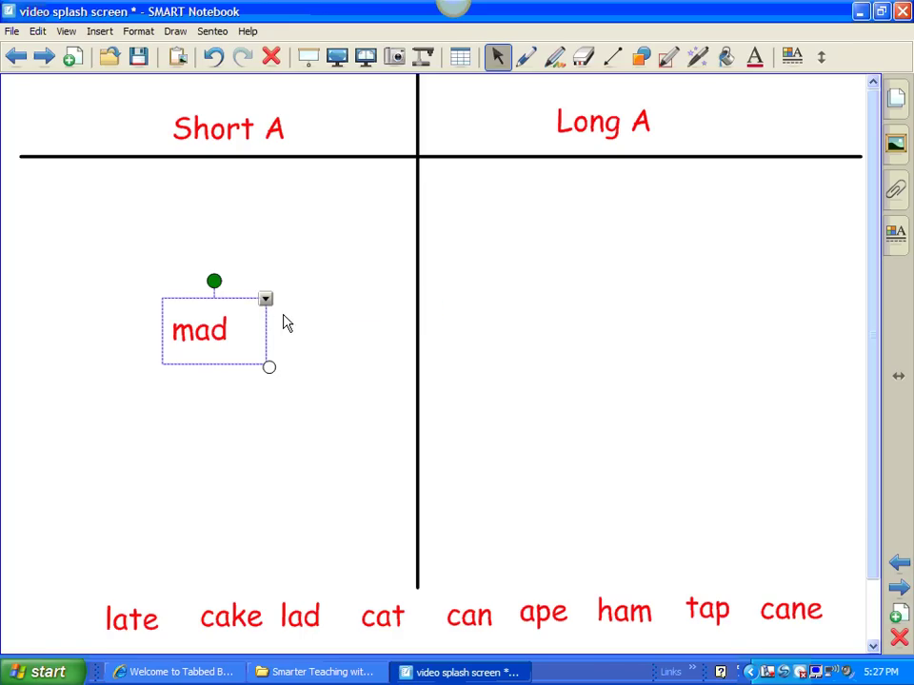
drag(211, 347, 53, 630)
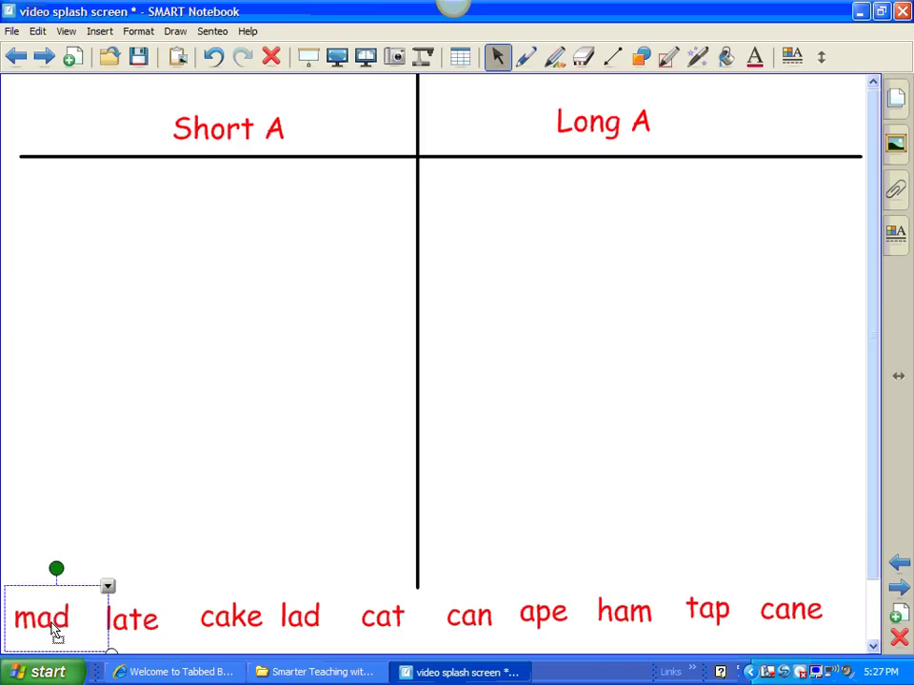
Select all ten bottom-row word cards and set their locking to Allow Move.
click(97, 560)
drag(4, 584, 849, 626)
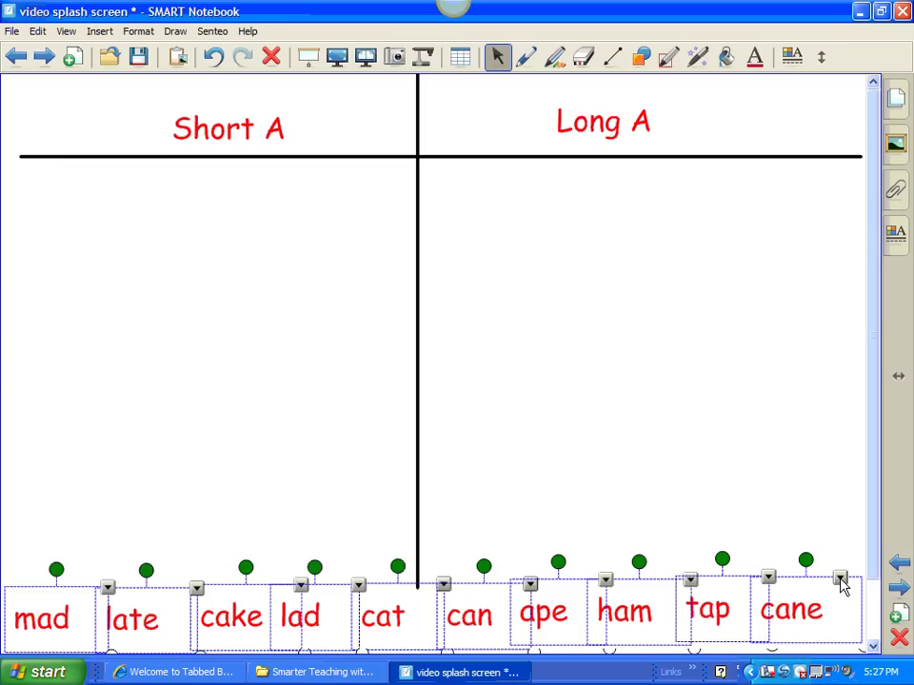
click(839, 580)
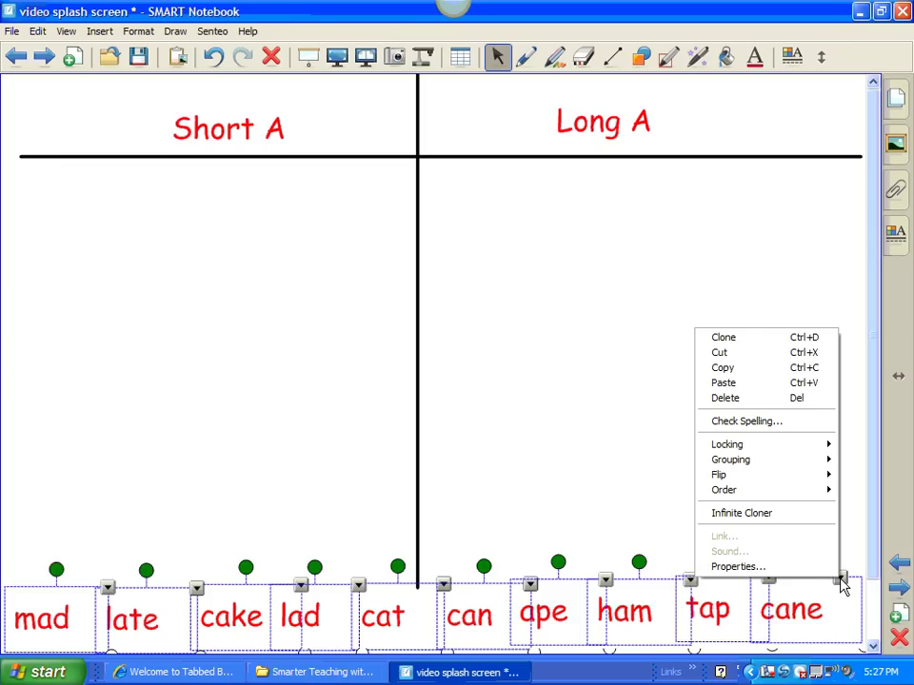
mouse_move(791, 452)
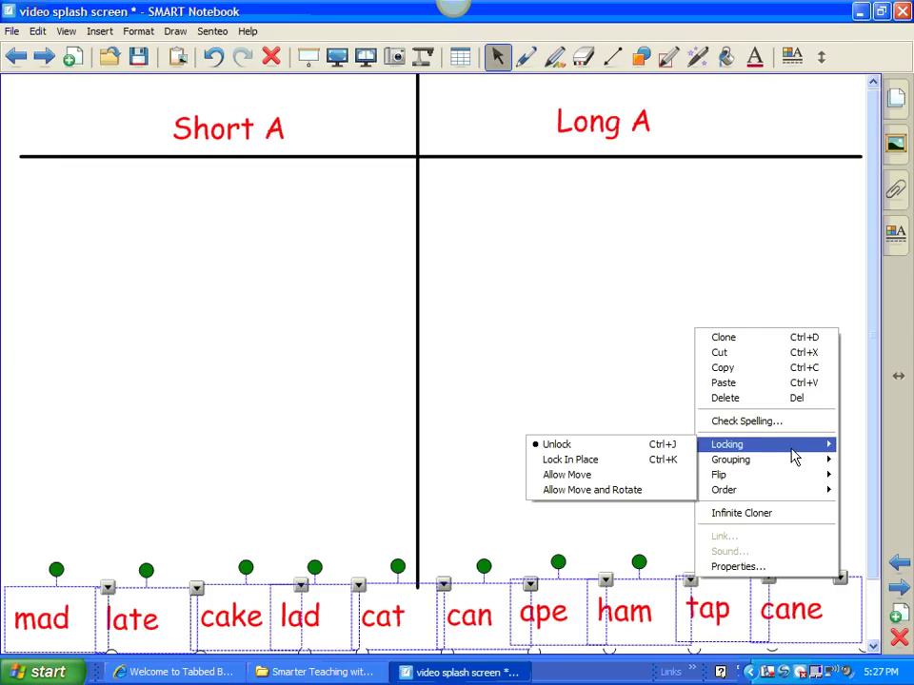
click(654, 487)
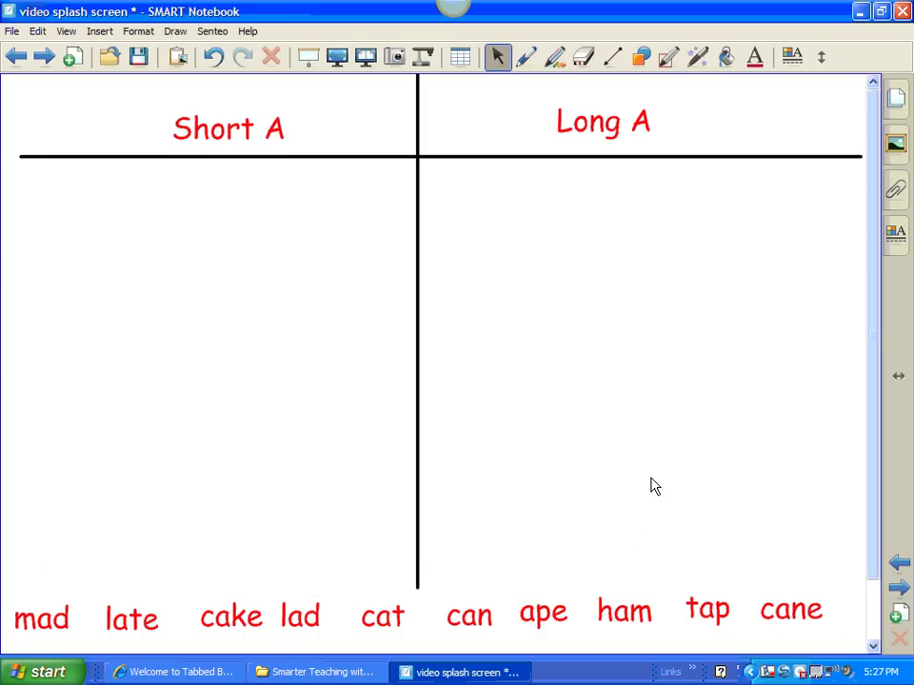
Draw a red rectangle in the Short A column.
click(640, 60)
click(255, 93)
drag(143, 291, 211, 382)
Set the rectangle to Allow Move and Rotate and place it under the Short A heading.
click(496, 57)
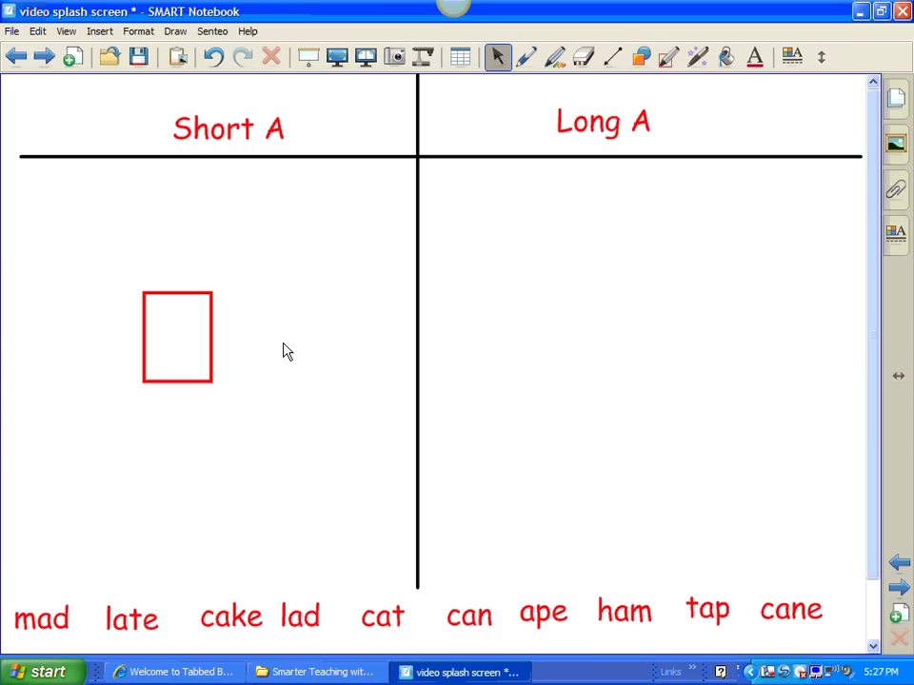
click(209, 295)
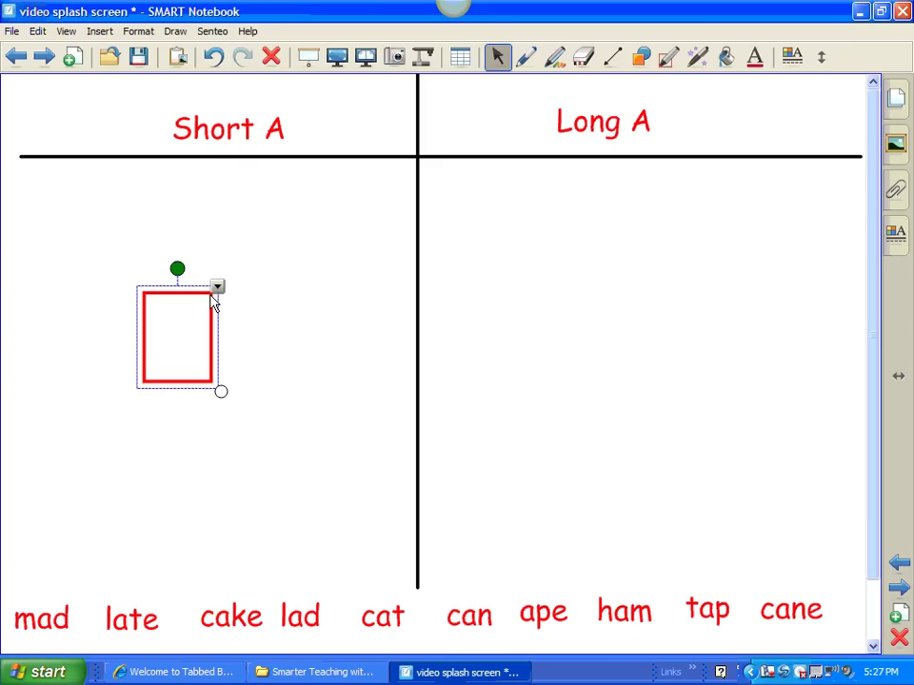
click(216, 287)
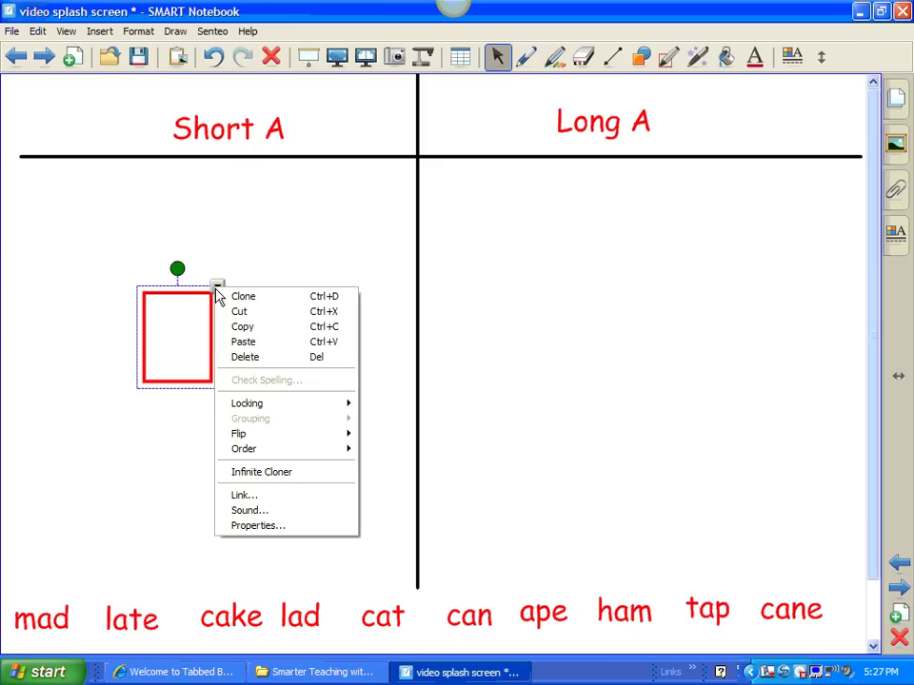
mouse_move(248, 409)
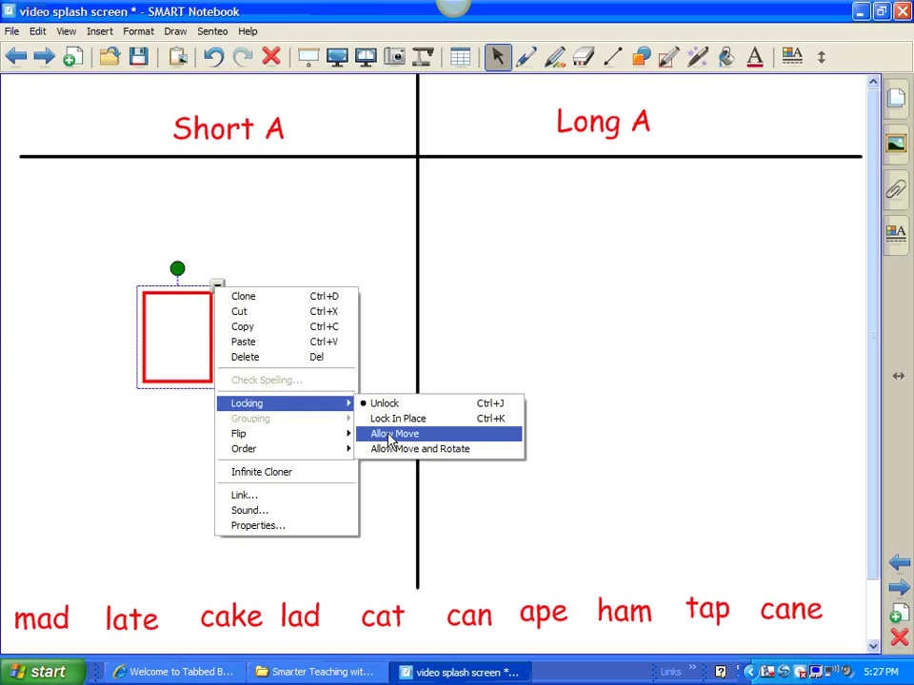
click(470, 440)
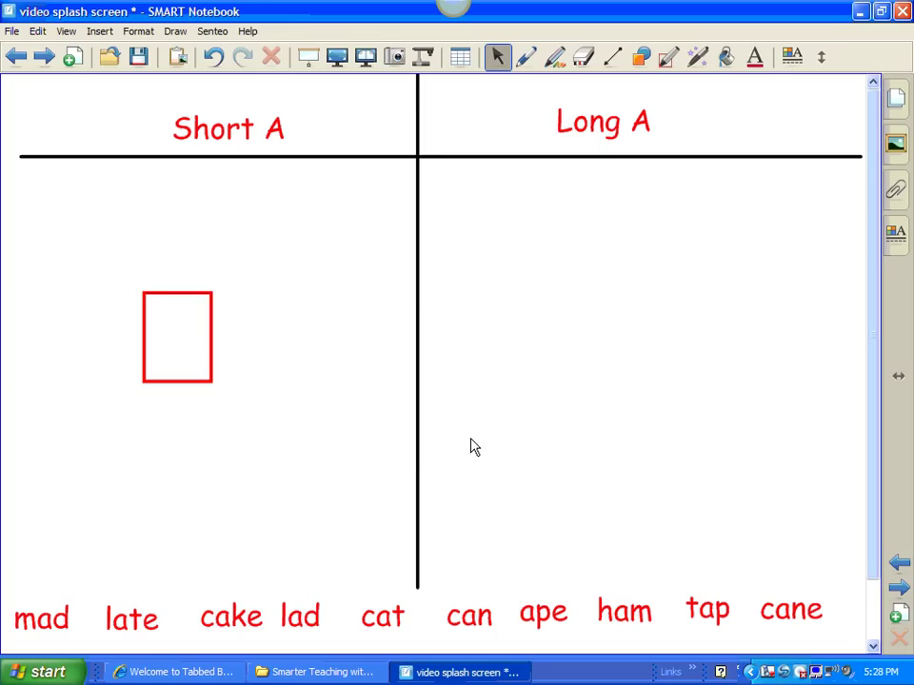
click(209, 355)
drag(208, 355, 130, 251)
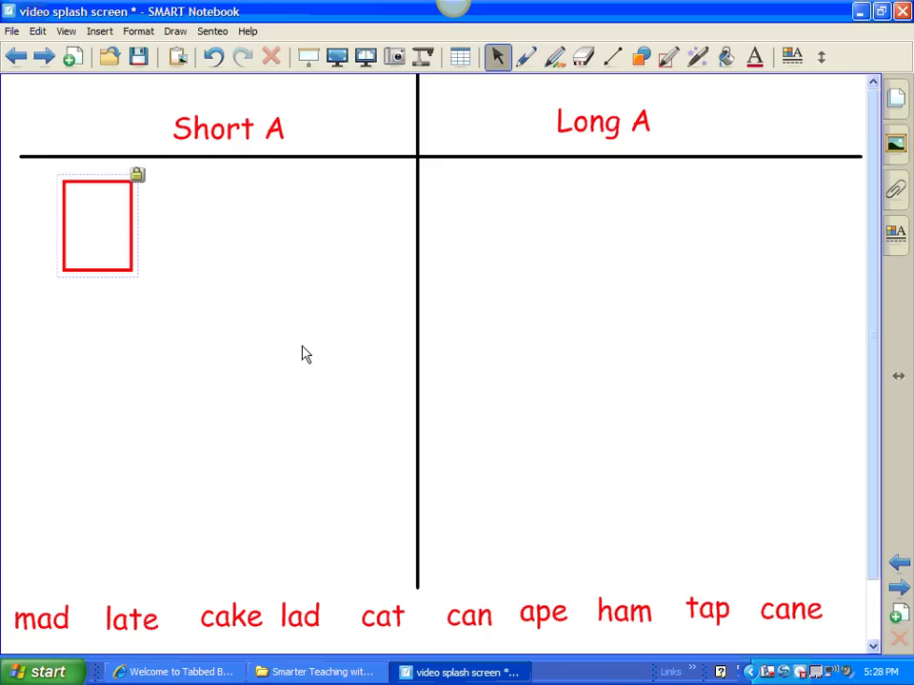